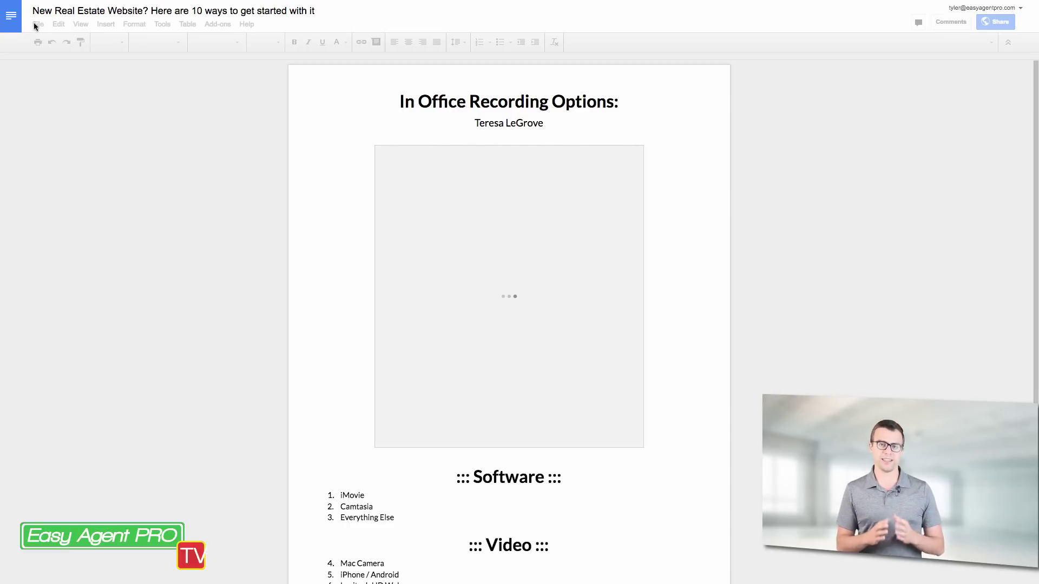
Download the Google Docs document as a PDF Document (.pdf).
click(36, 24)
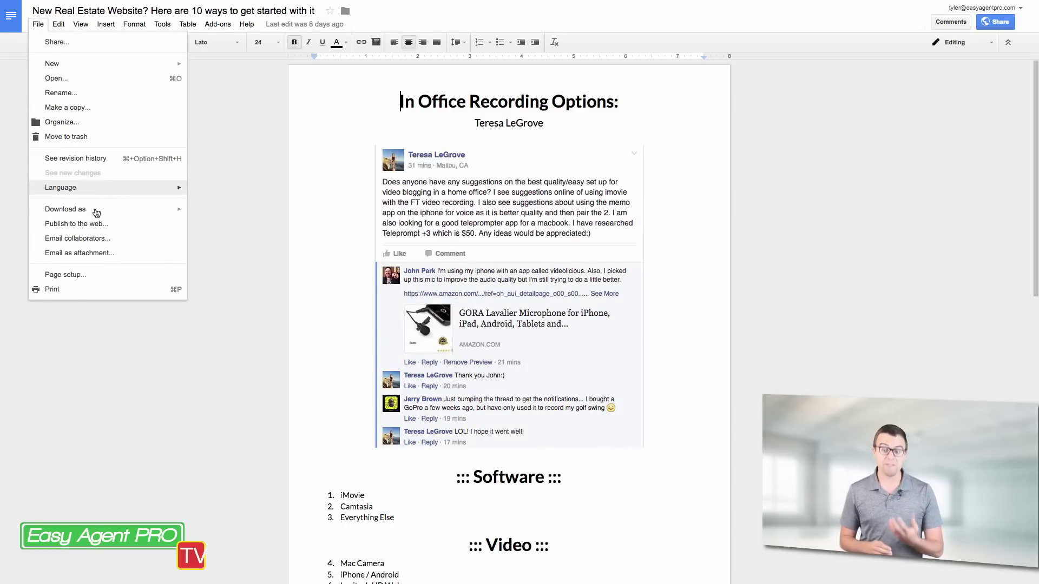
mouse_move(89, 213)
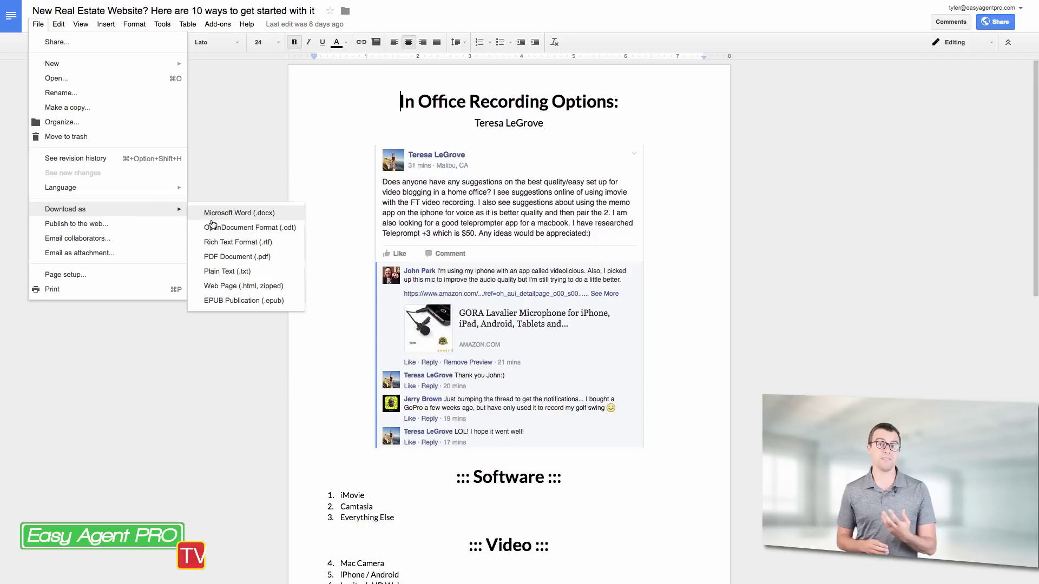
click(212, 256)
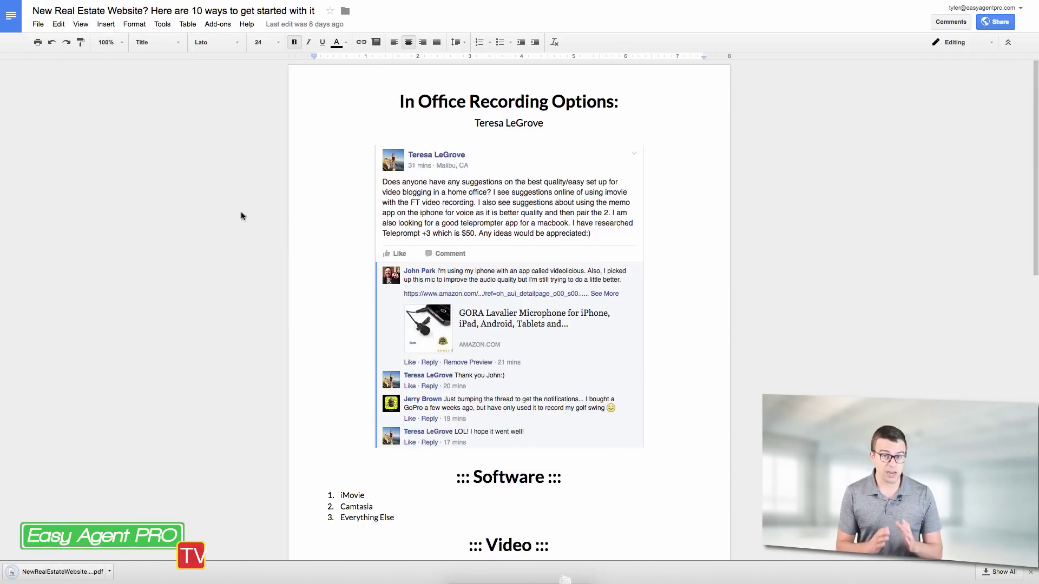
Export Canva's green FREE DOWNLOAD design as a high-quality PNG, then go to the Easy Agent Pro login.
click(186, 25)
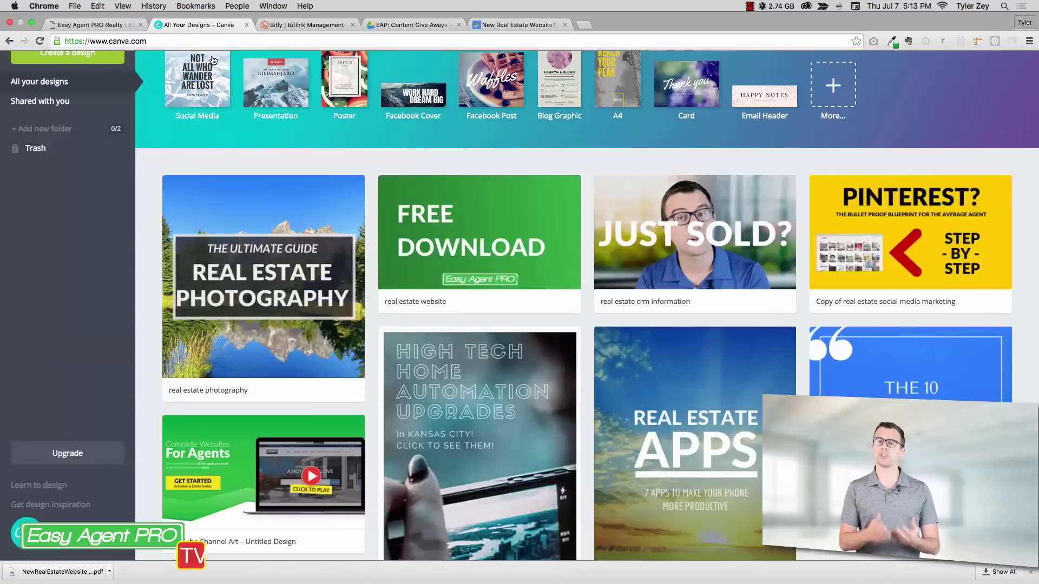
click(397, 210)
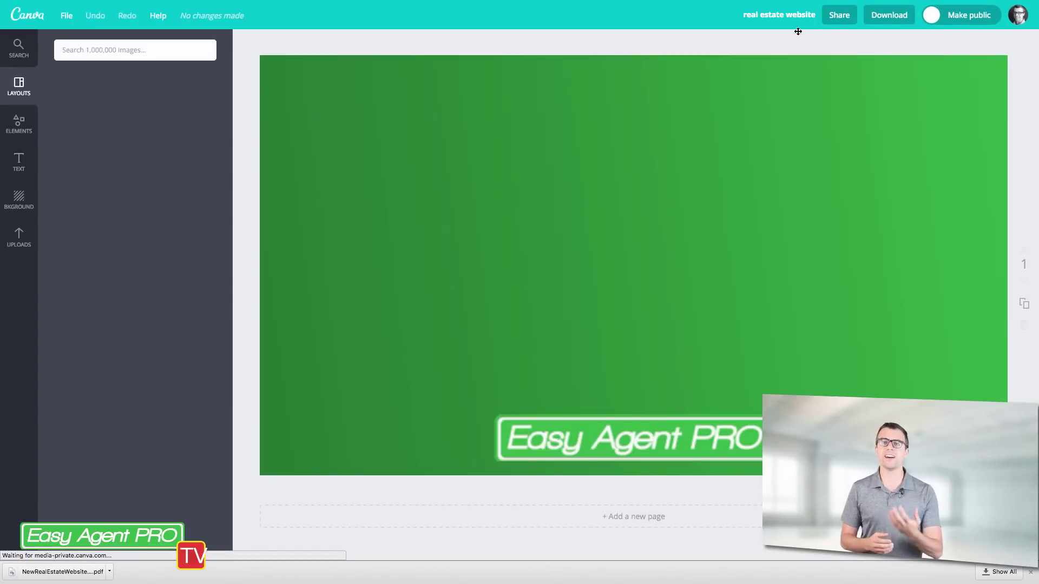
click(888, 18)
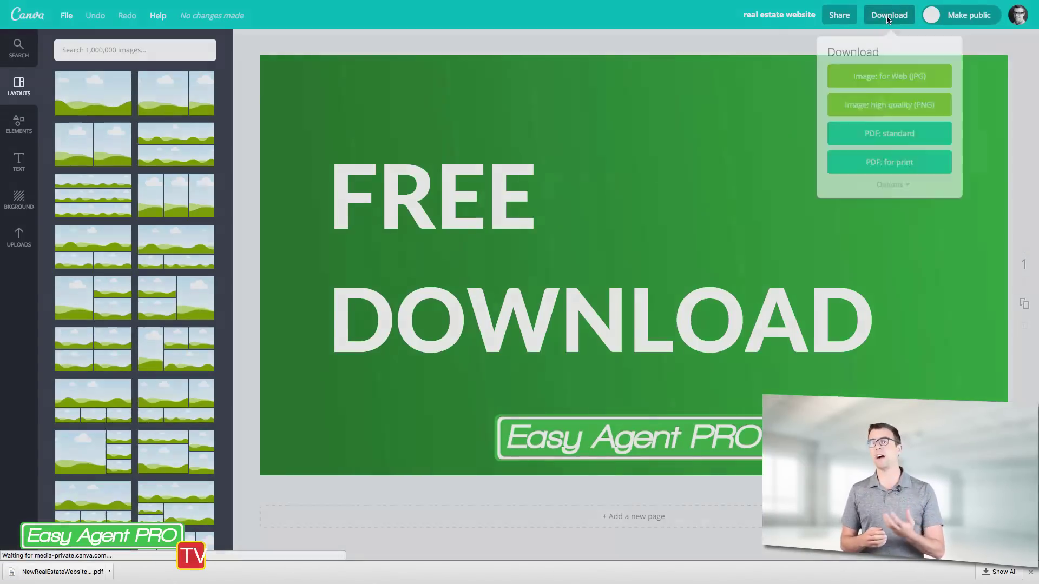
click(892, 107)
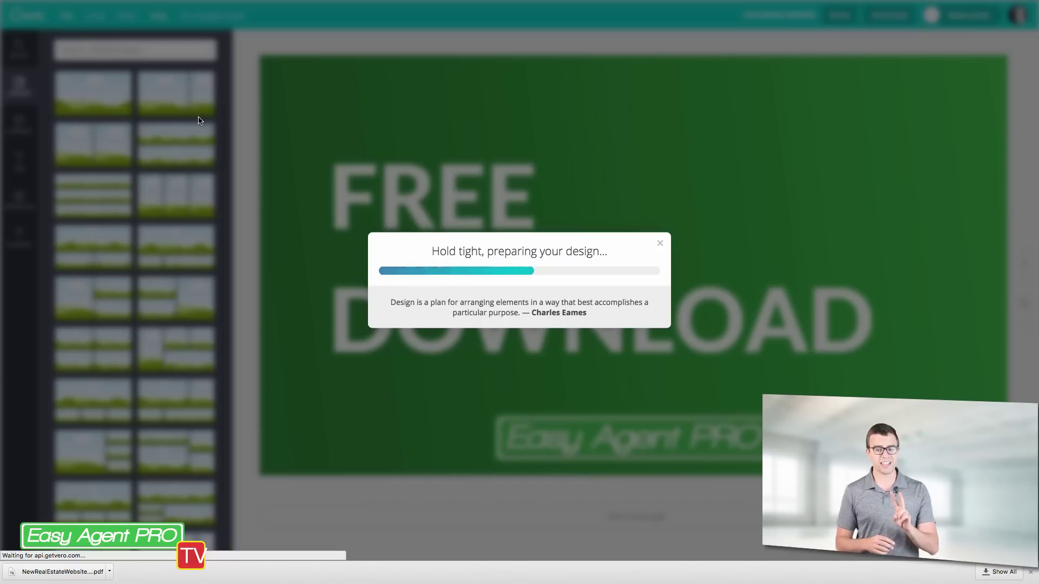
mouse_move(62, 3)
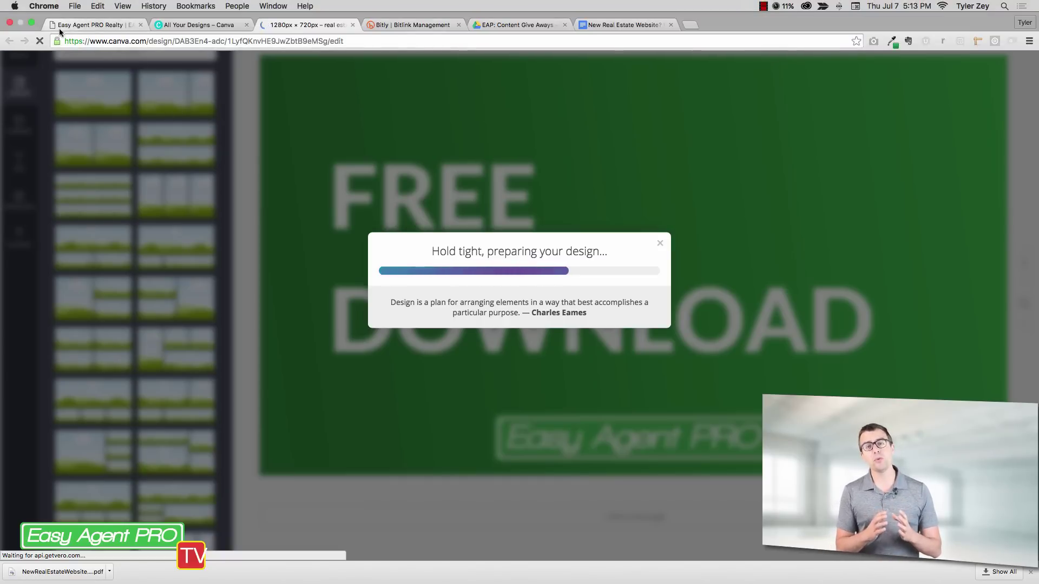
click(60, 23)
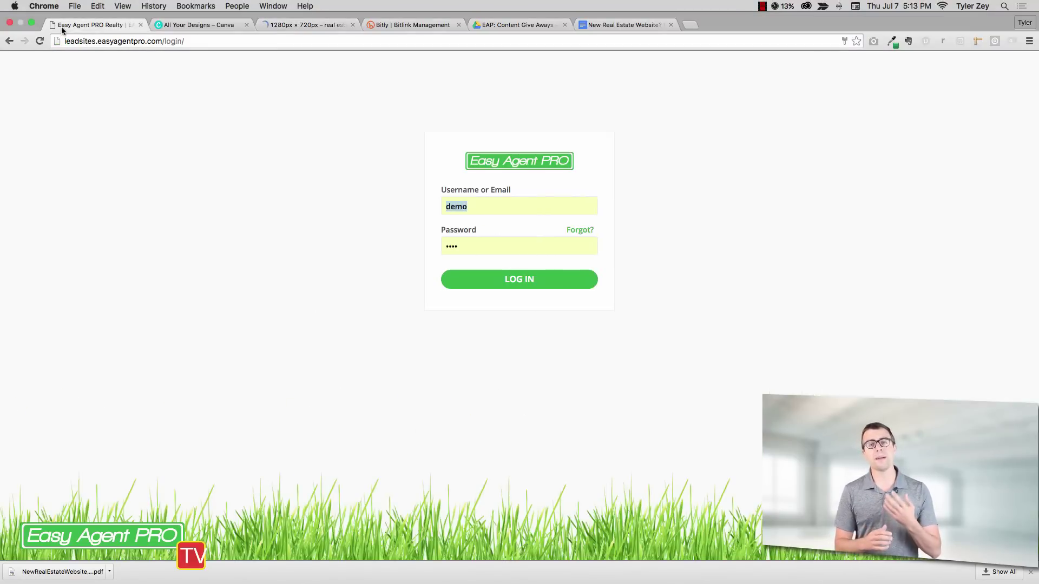
Log in to LeadSites and add a new blank page from the Pages section.
click(484, 283)
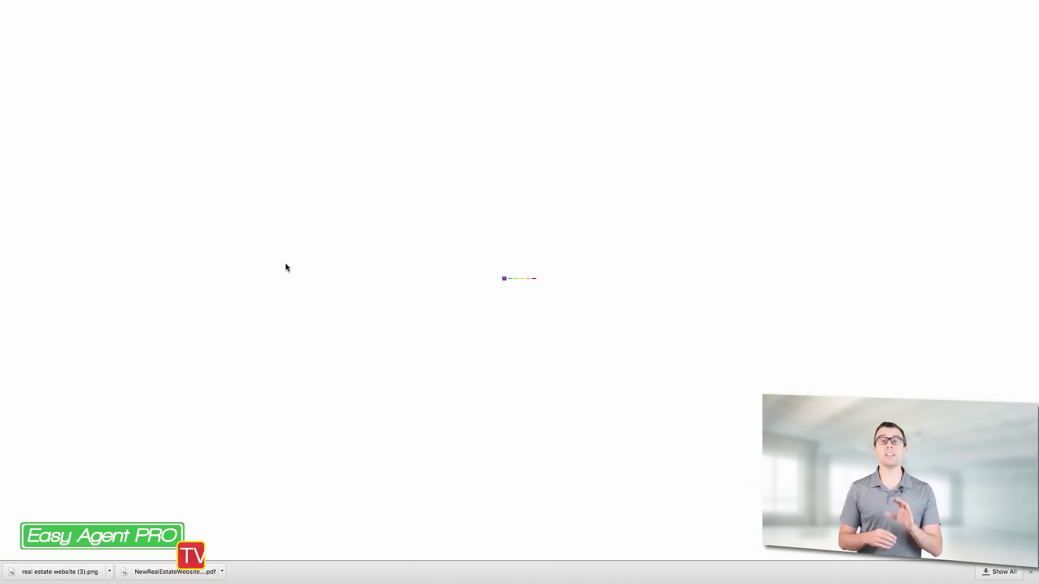
click(50, 208)
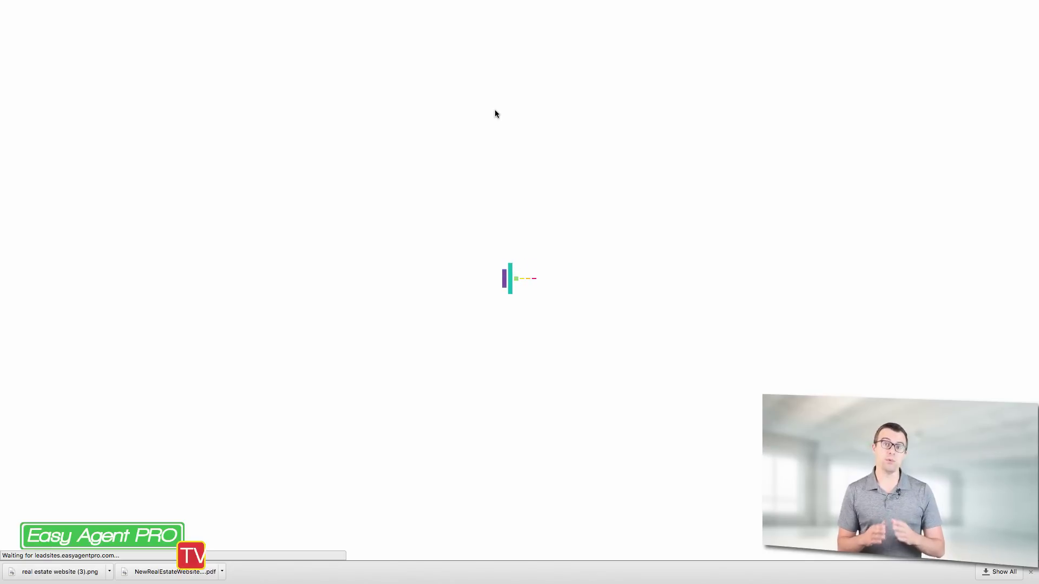
click(406, 45)
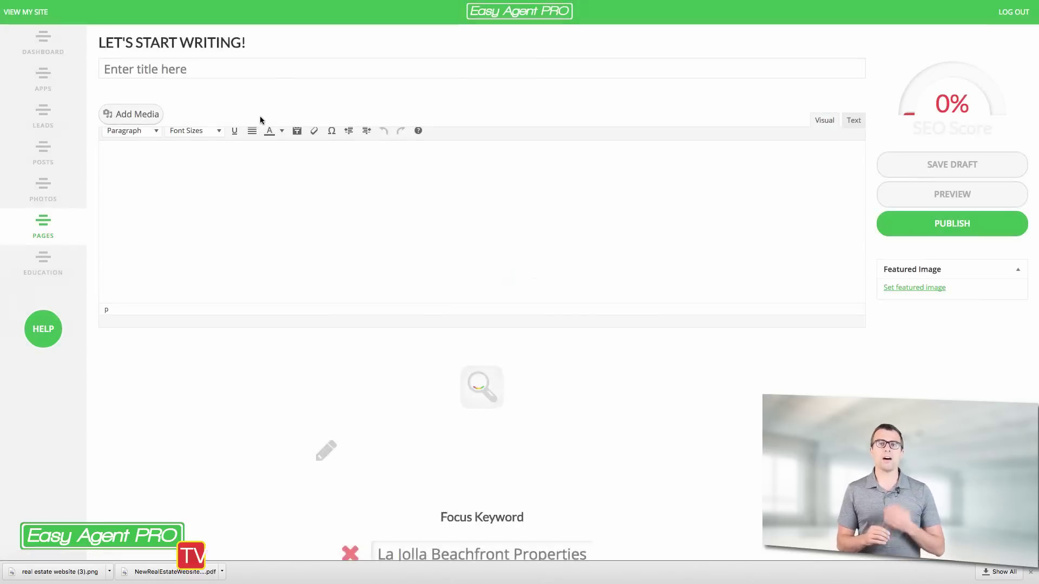
Title the page 'Best Things You Need To Know About Moving To Salt Lake City' and save a draft.
click(280, 67)
text(B)
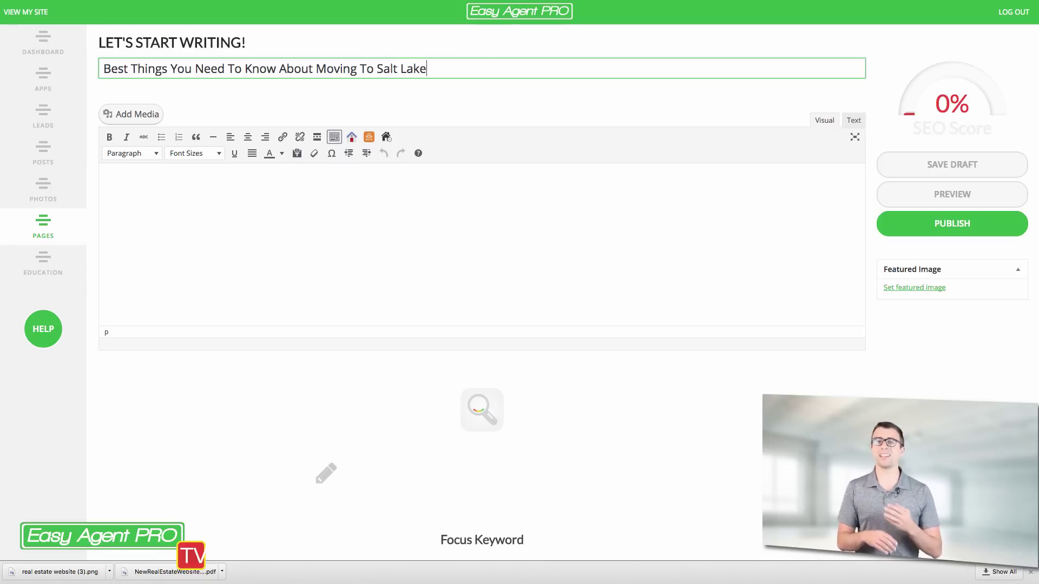
click(283, 194)
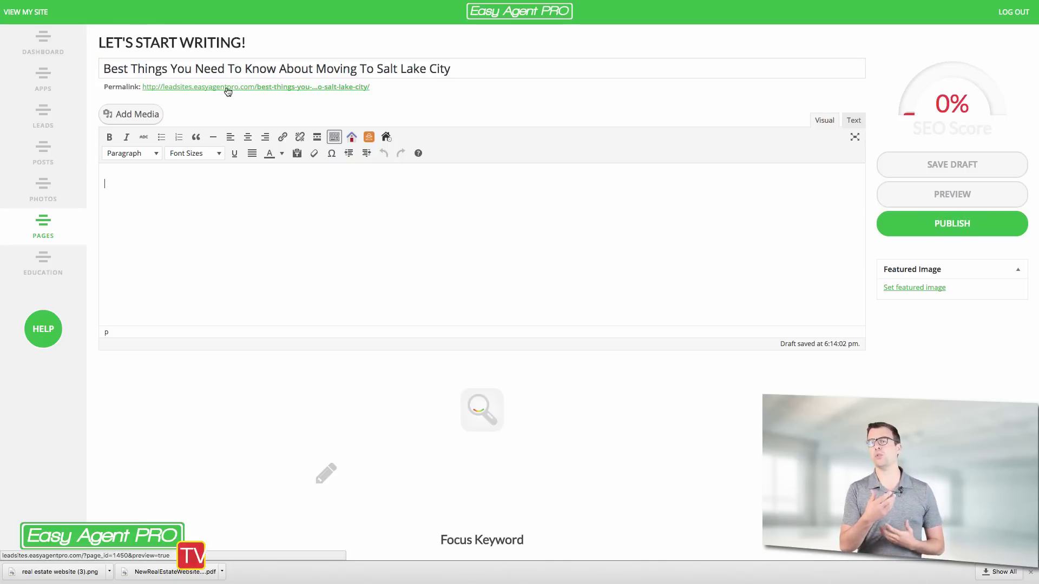
scroll(949, 128, down, 1)
click(949, 128)
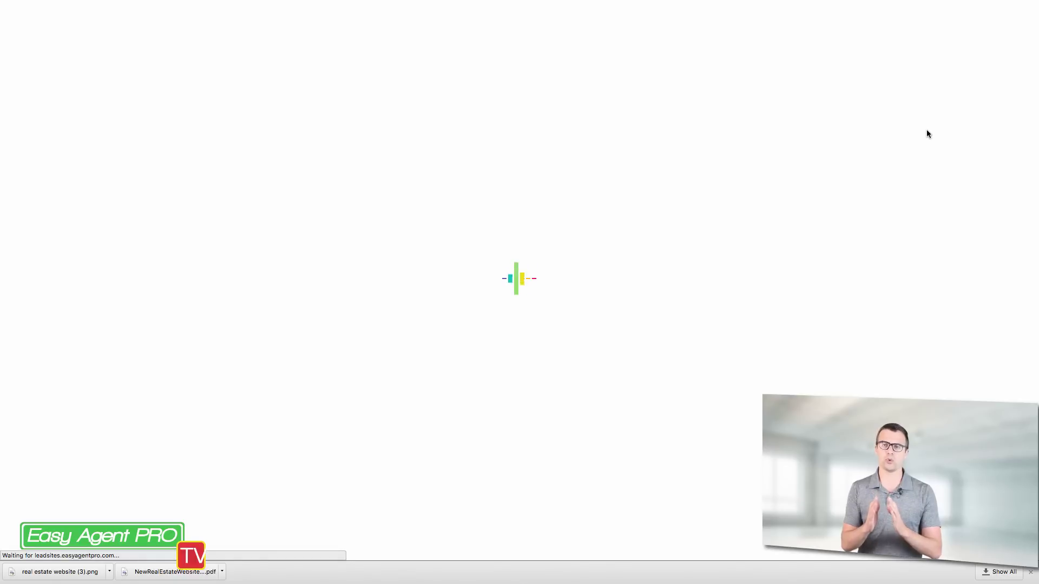
Set the page's URL slug to free-download and start a new Bitly link.
scroll(486, 378, down, 3)
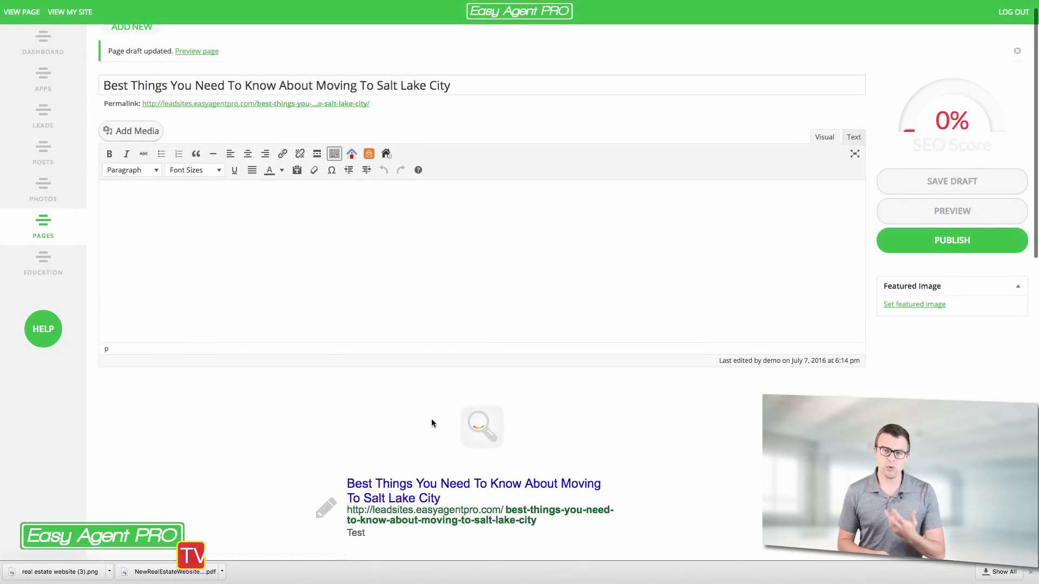
click(534, 453)
text(fre)
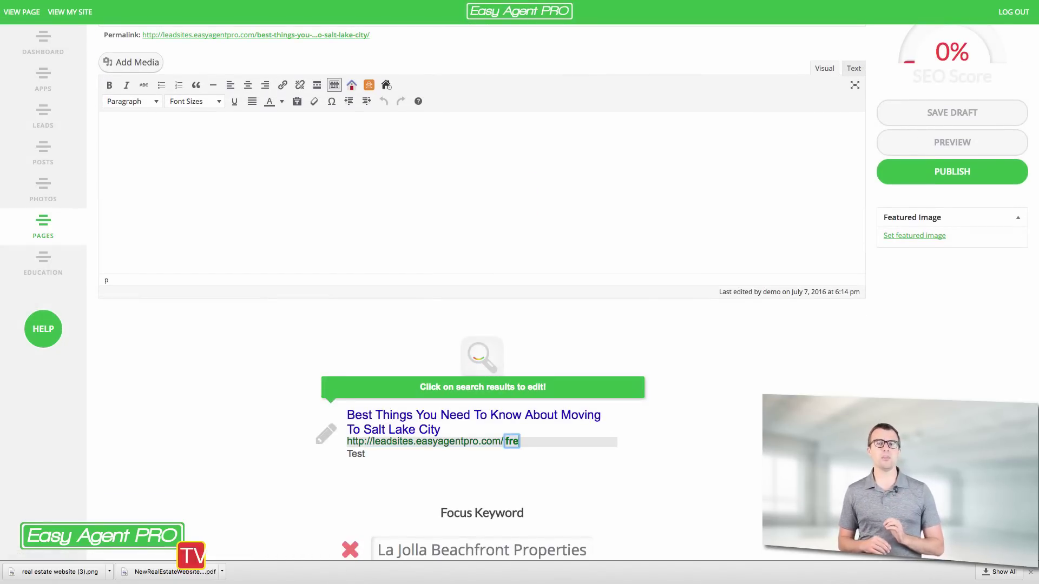
text(e-download)
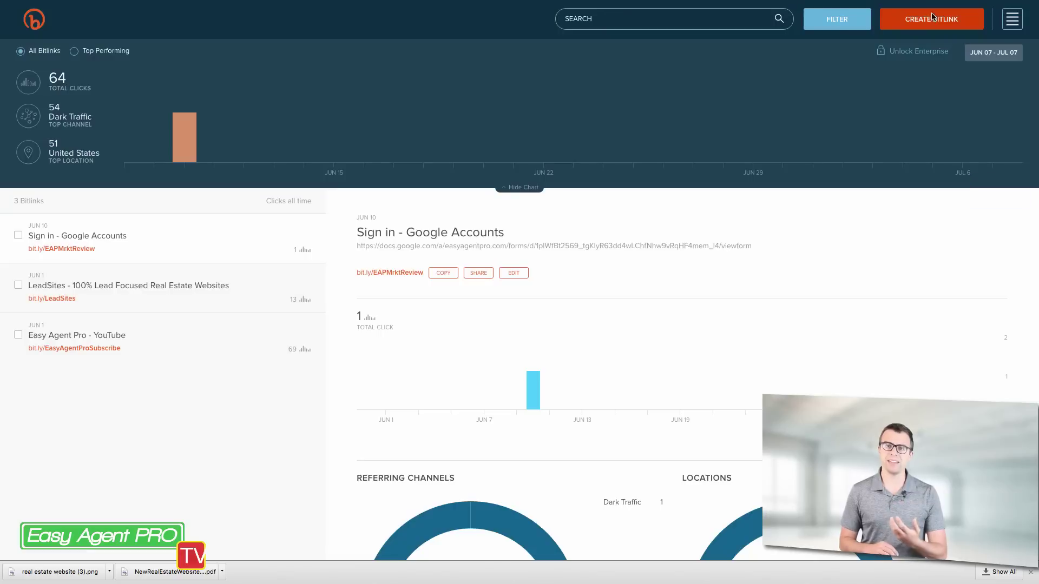
click(931, 18)
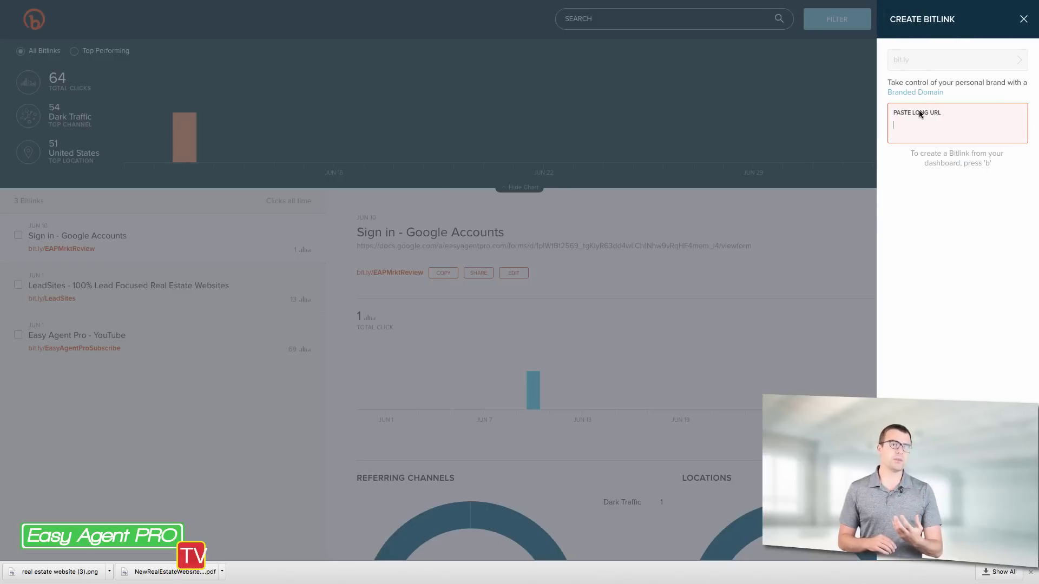
Paste the page's preview URL as Bitly's long URL and customize the short link.
text(http://leadsites.easyagentpro.com/?page_id=1450&preview=true)
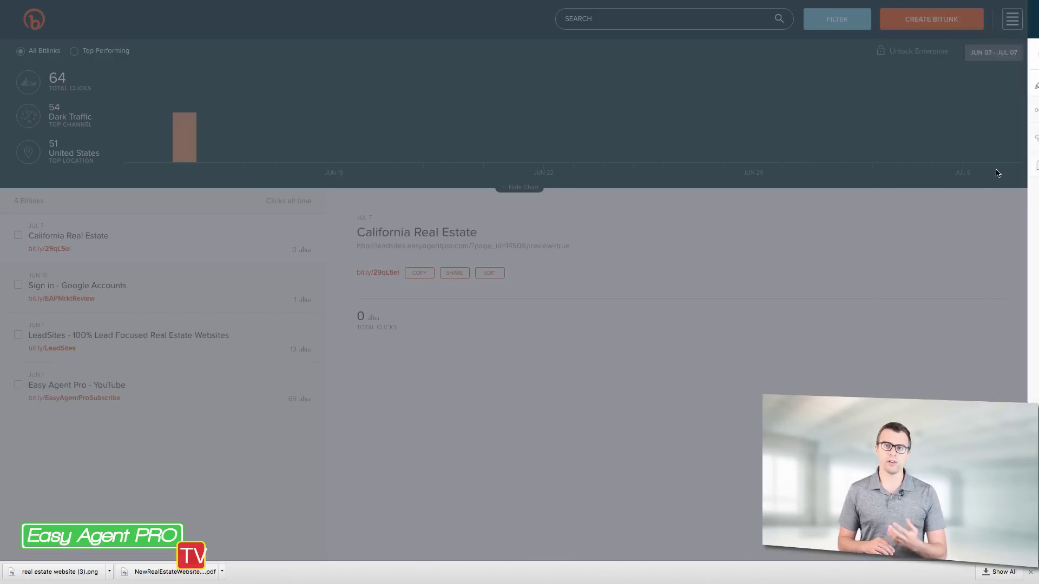
click(966, 162)
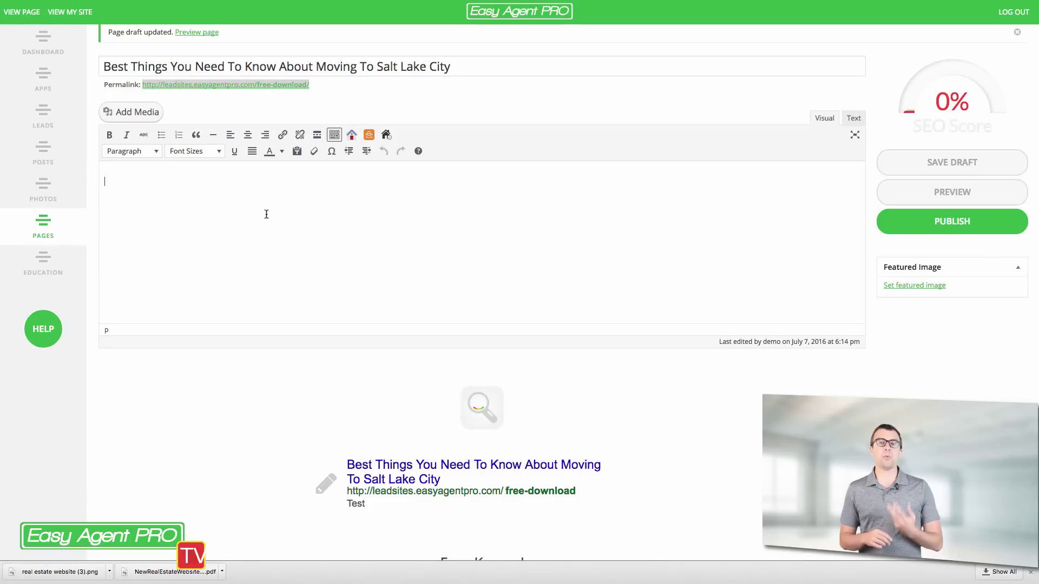
Upload the FREE DOWNLOAD PNG and the report PDF to the media library.
click(130, 115)
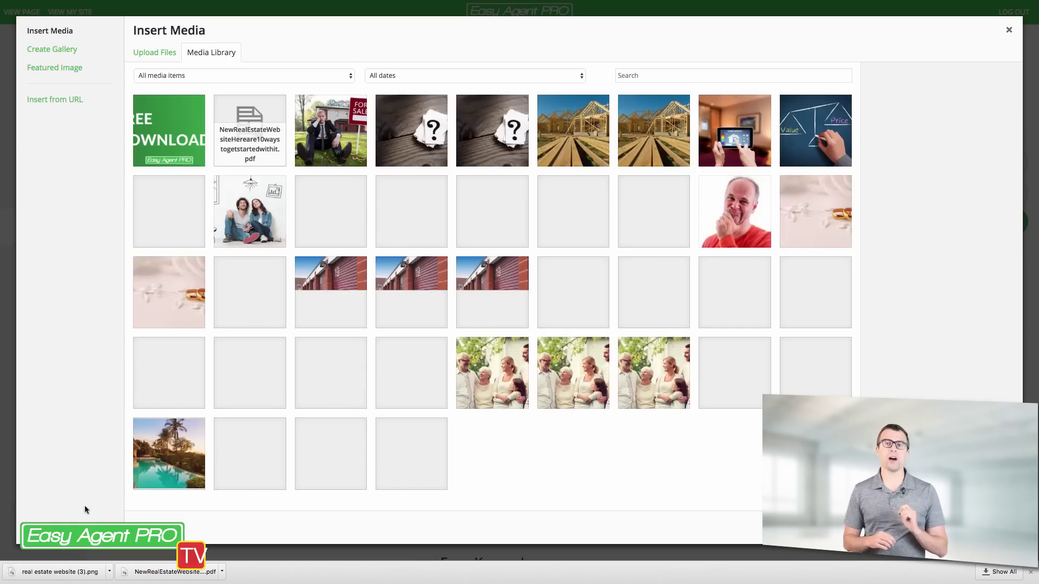
drag(59, 571, 195, 525)
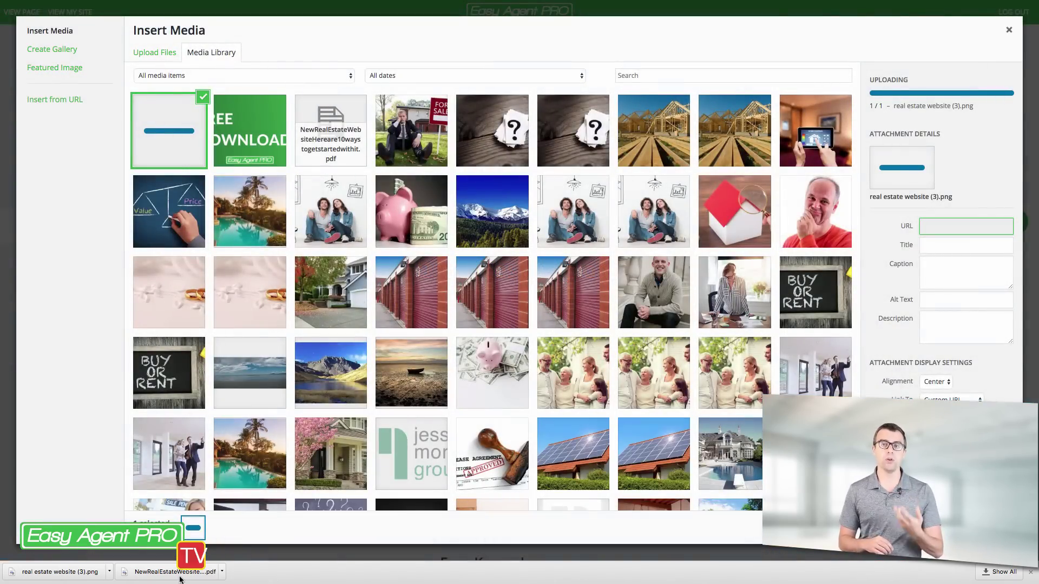
drag(180, 579, 192, 160)
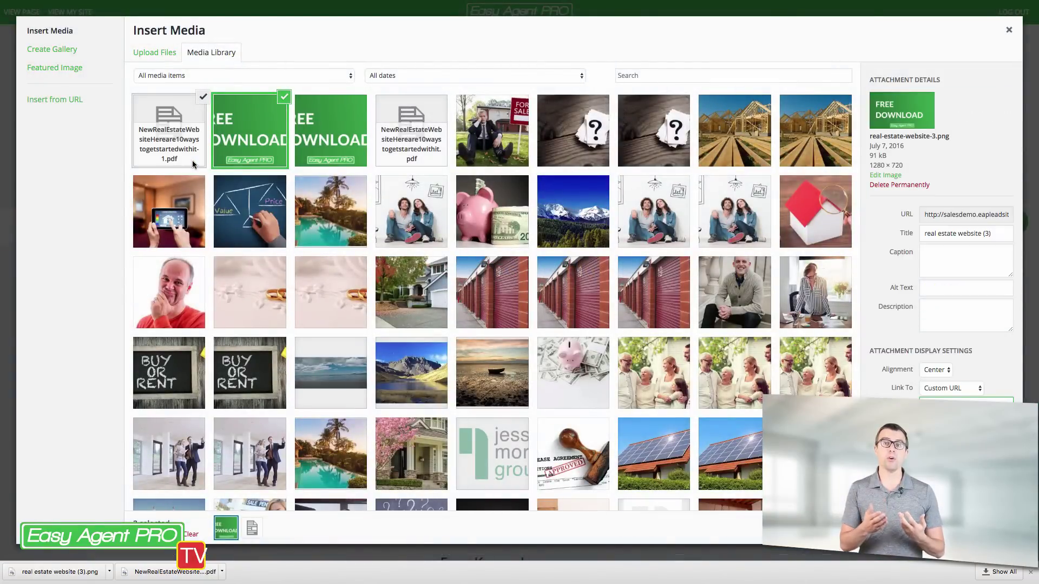
Deselect the PDF so only the FREE DOWNLOAD image is inserted into the page.
click(194, 142)
click(204, 97)
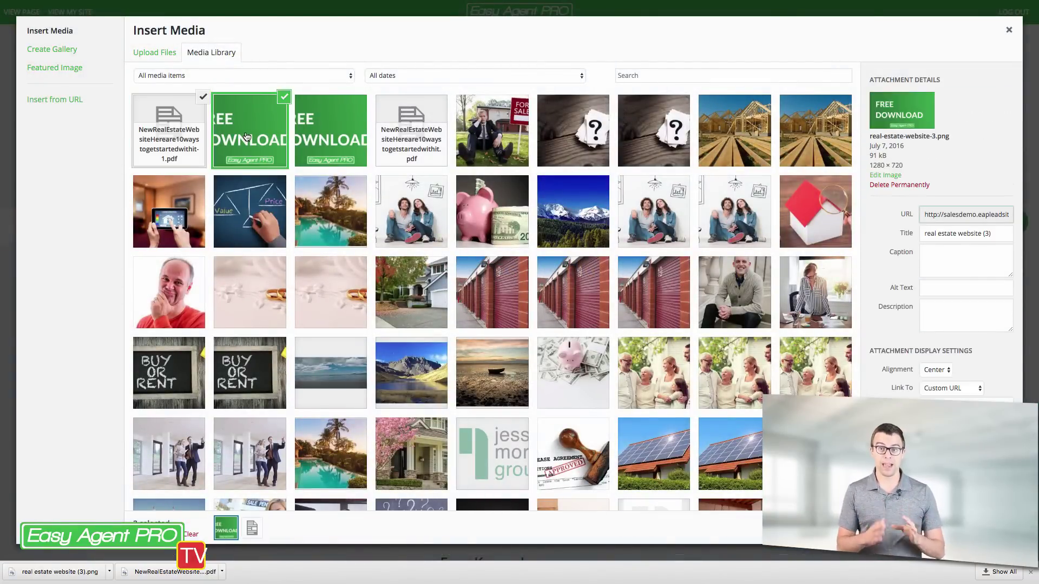
click(205, 96)
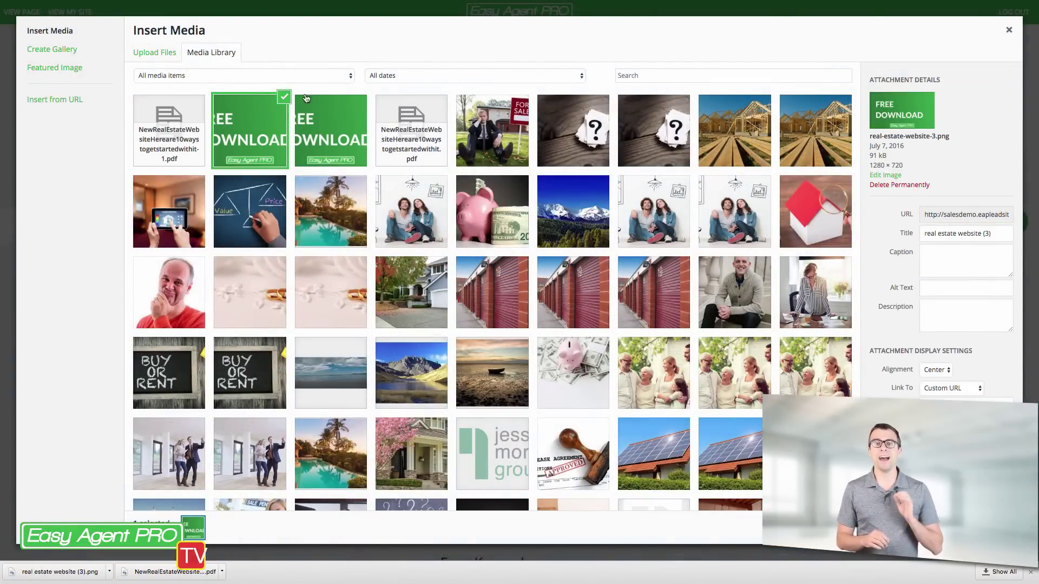
click(260, 123)
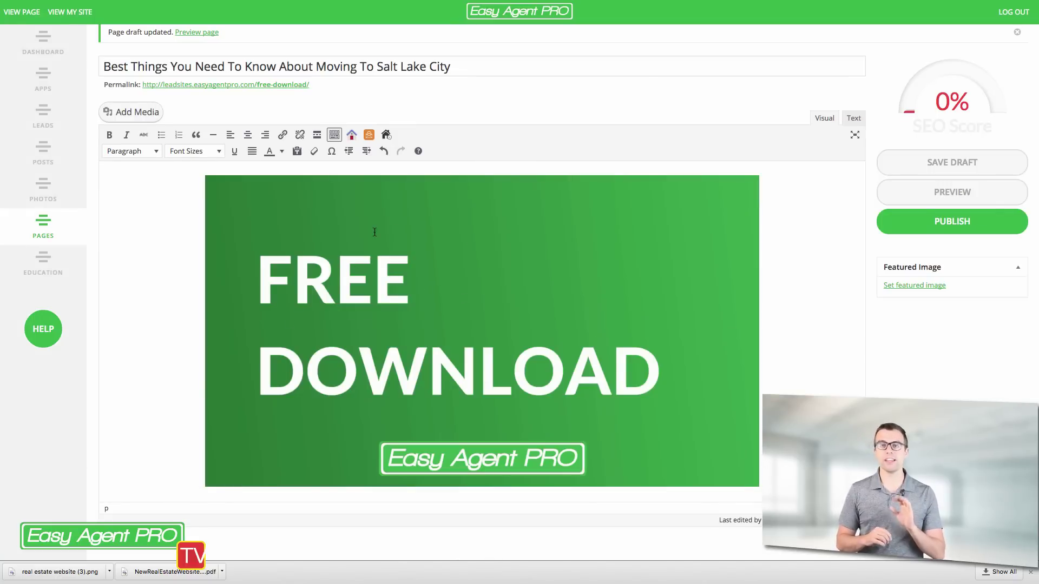
Copy the uploaded report PDF's file URL from the media library.
click(132, 112)
click(170, 121)
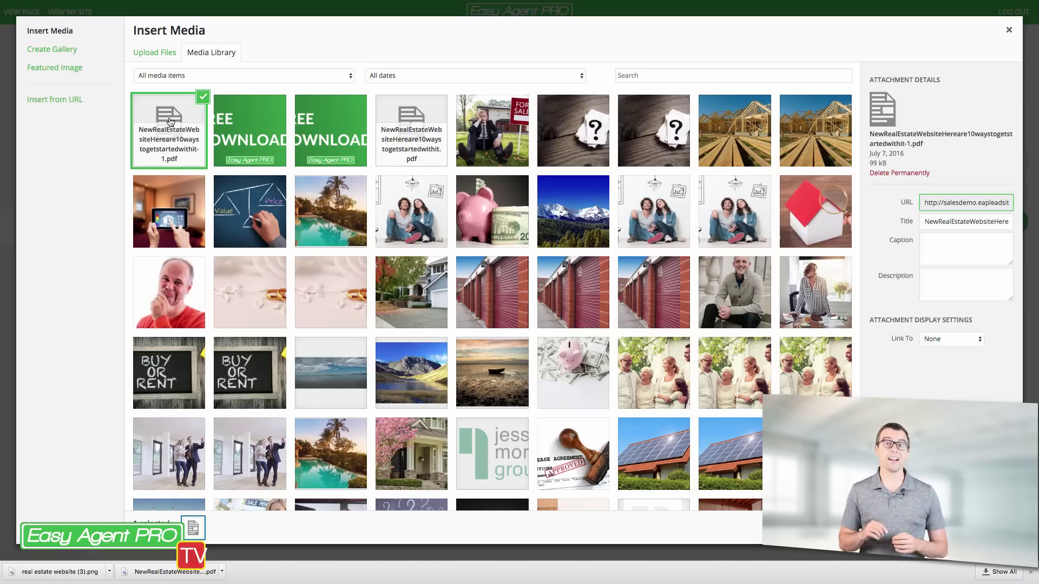
click(953, 202)
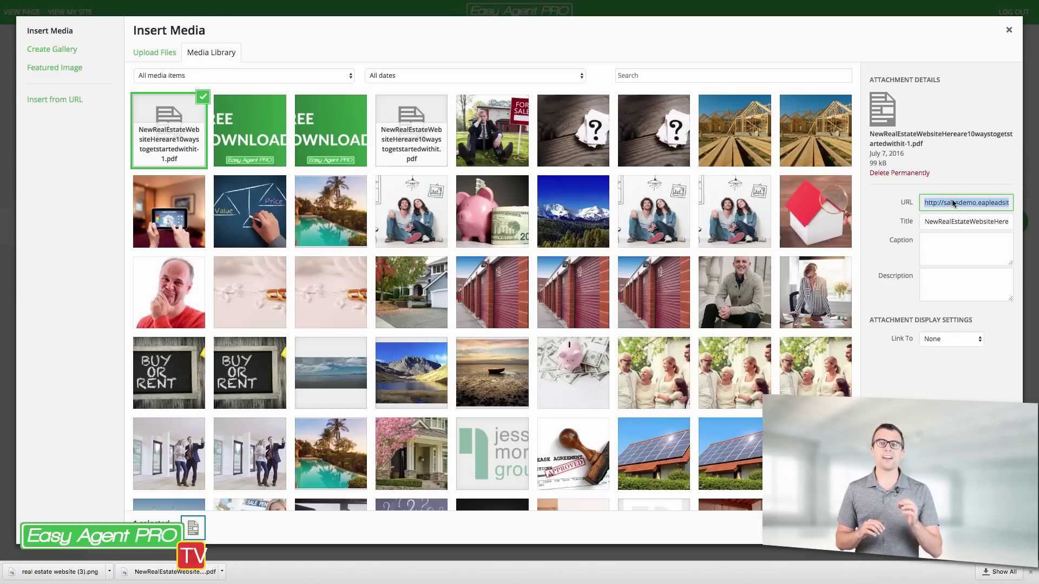
right_click(954, 202)
click(925, 222)
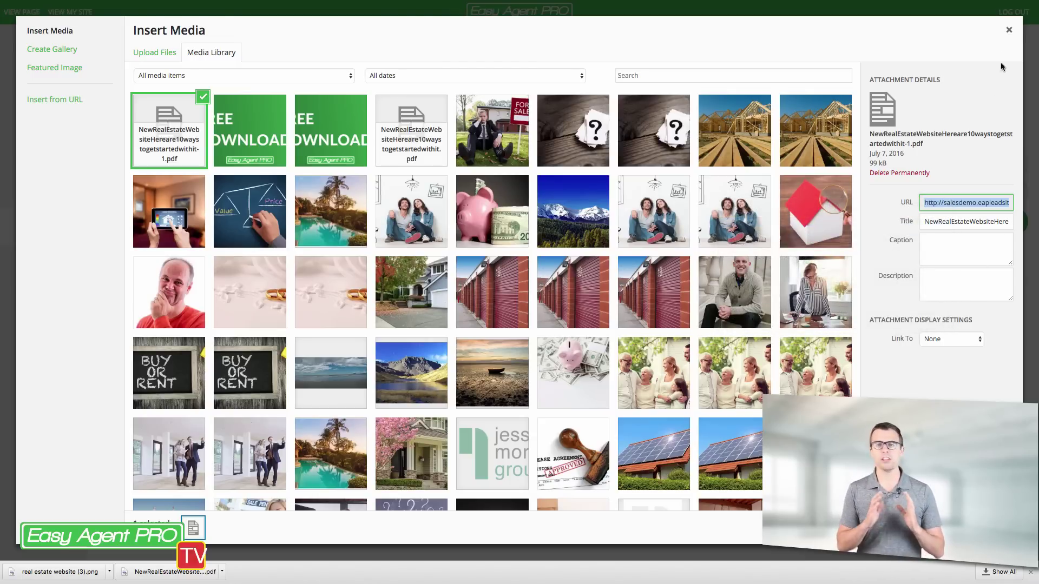
click(1007, 37)
Link the FREE DOWNLOAD image to the PDF URL and save the draft.
click(510, 265)
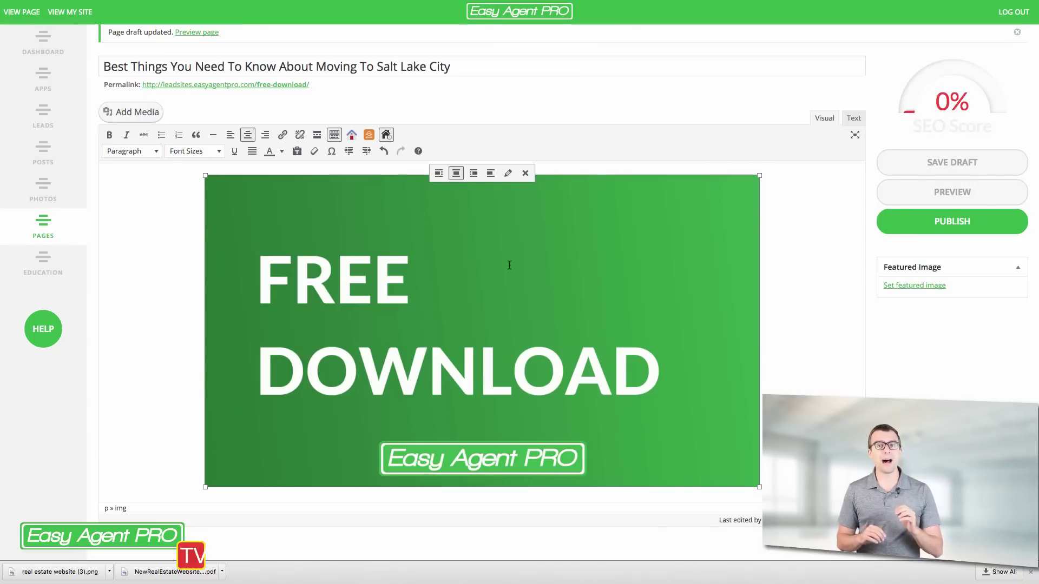
click(282, 135)
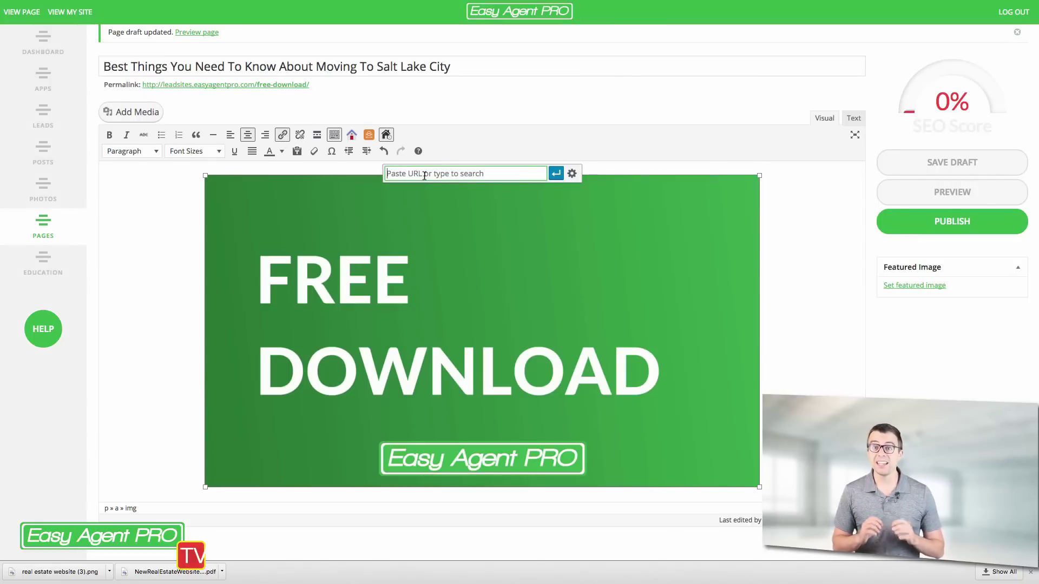
key(ctrl+v)
click(556, 173)
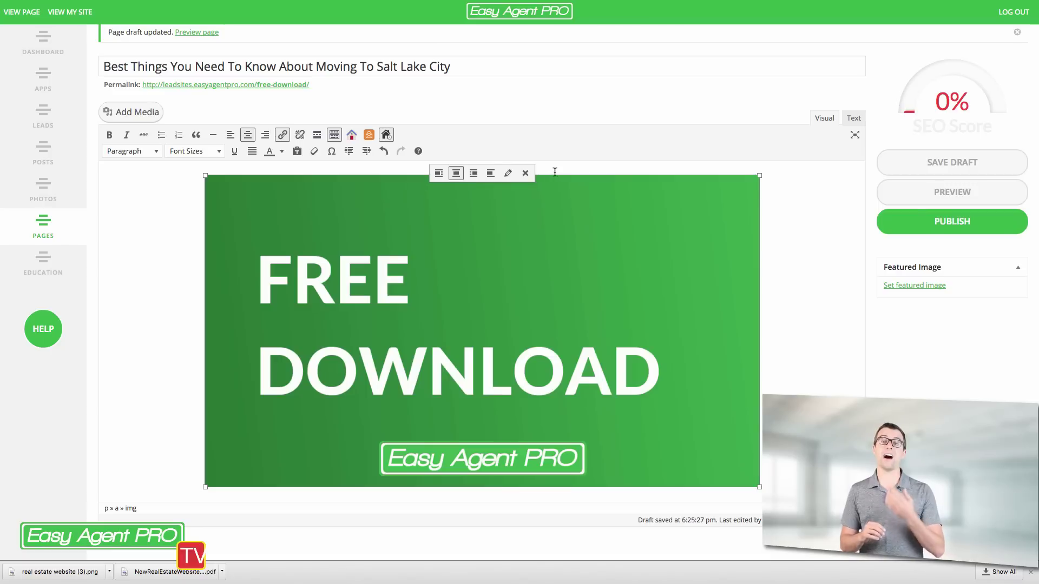
click(947, 162)
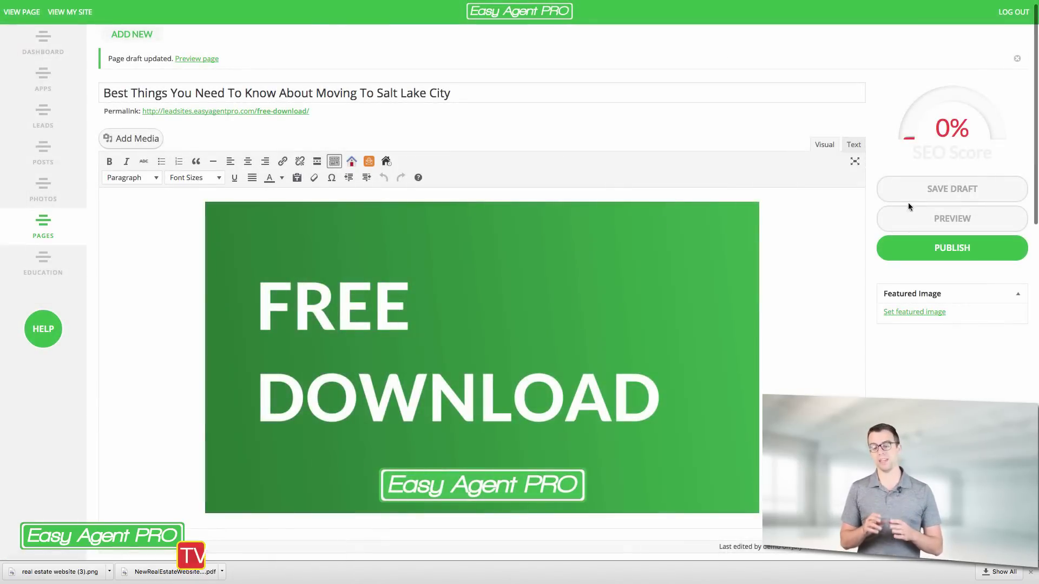
Preview the page, confirm the FREE DOWNLOAD image opens the PDF, then open Header Leads.
click(910, 212)
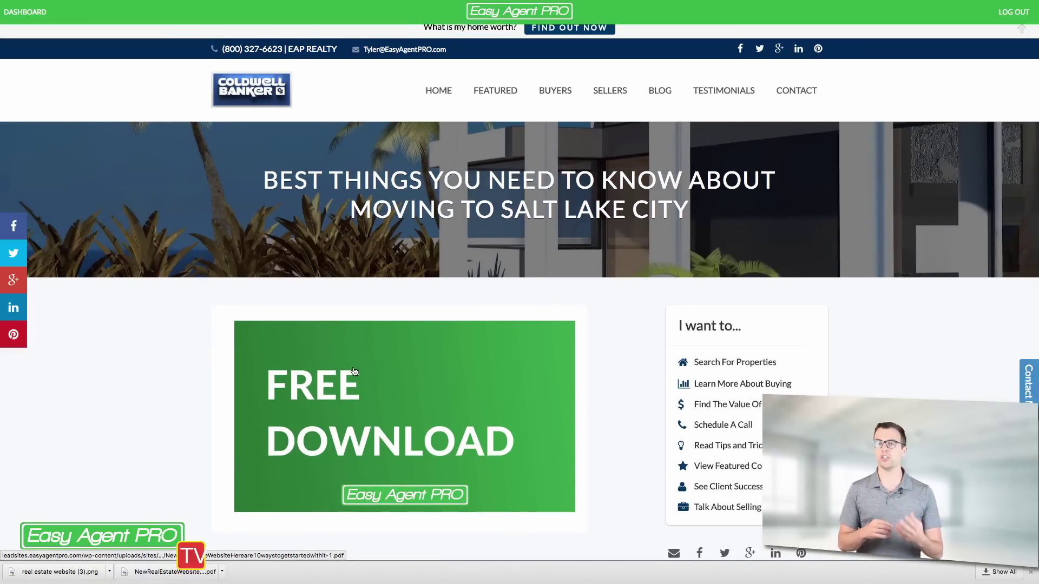
click(354, 371)
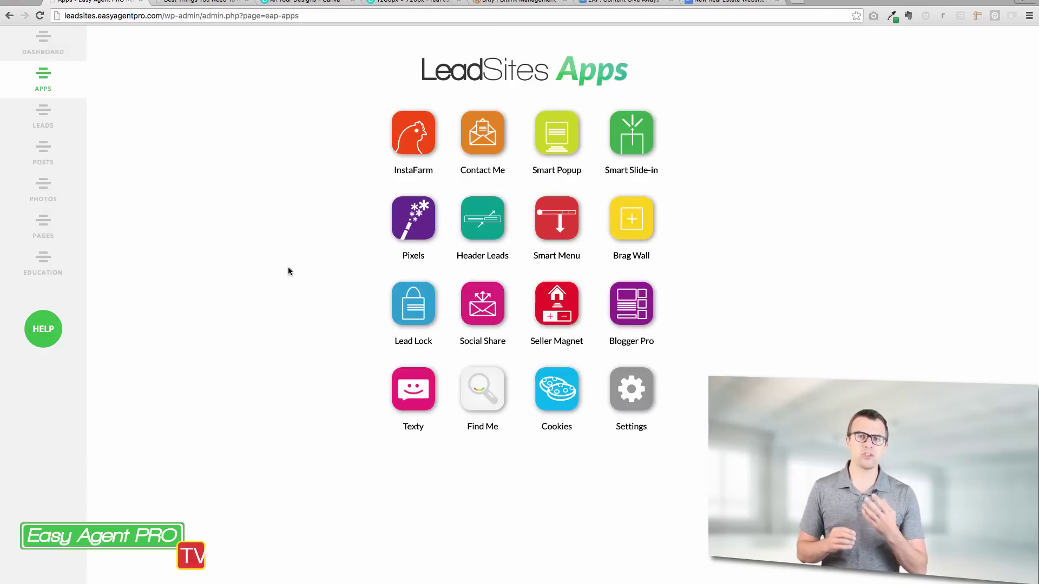
key(shift+super+f)
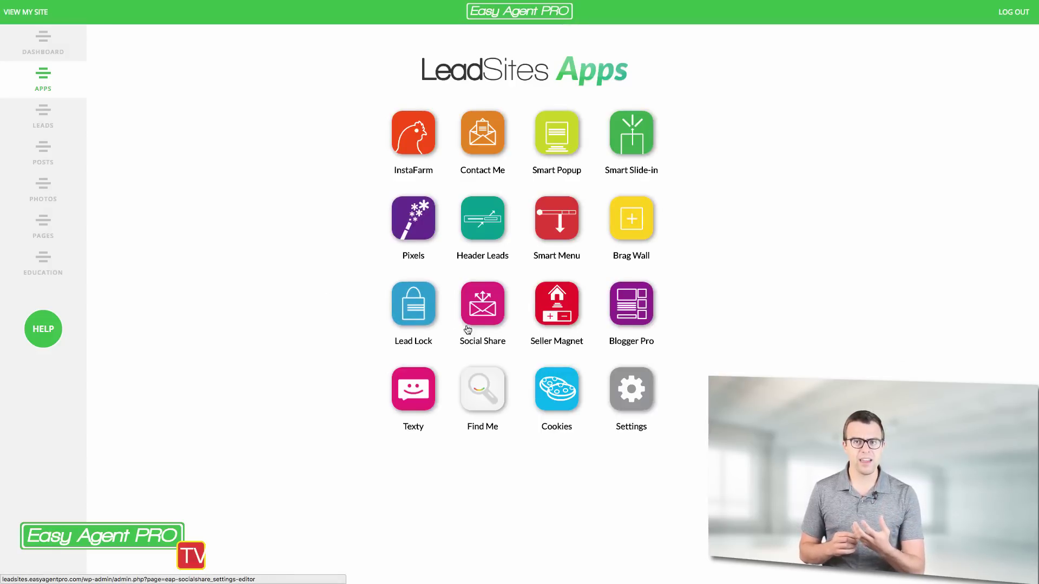
click(477, 220)
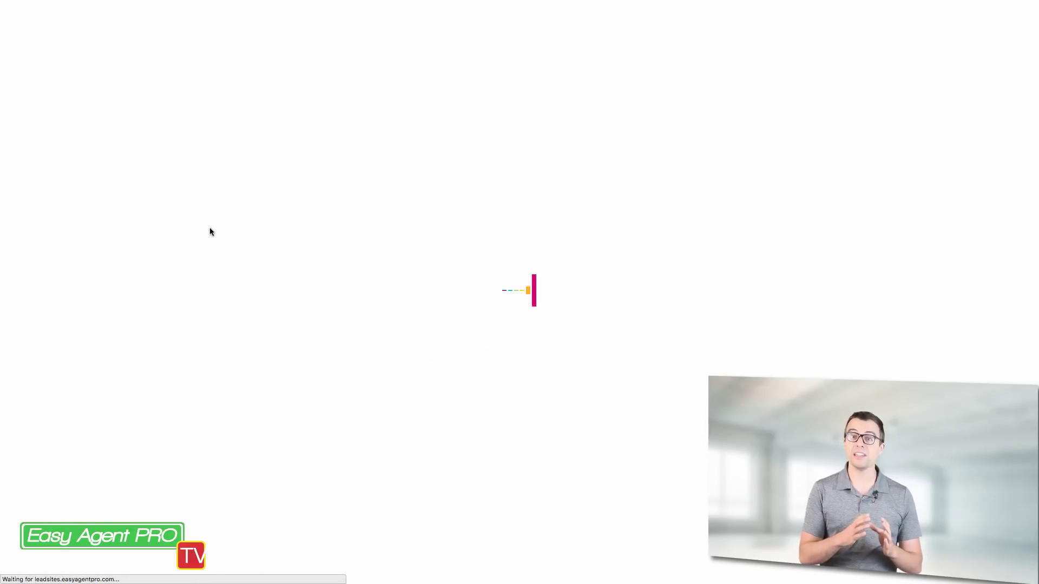
Point the header button at the free-download/#lock page and change the header text to 'Get My Free Report!'.
triple_click(433, 505)
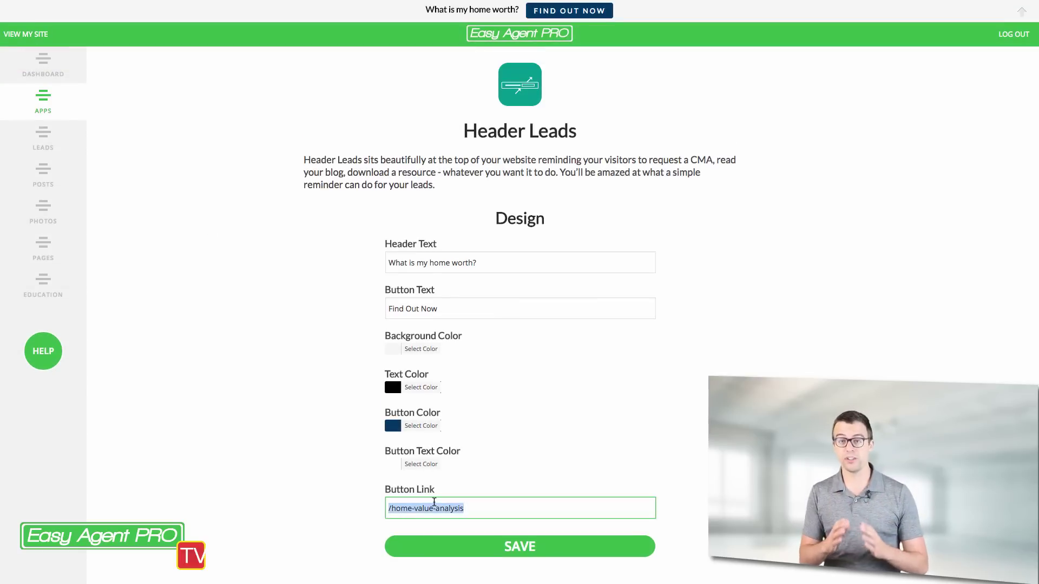
key(super+v)
triple_click(499, 264)
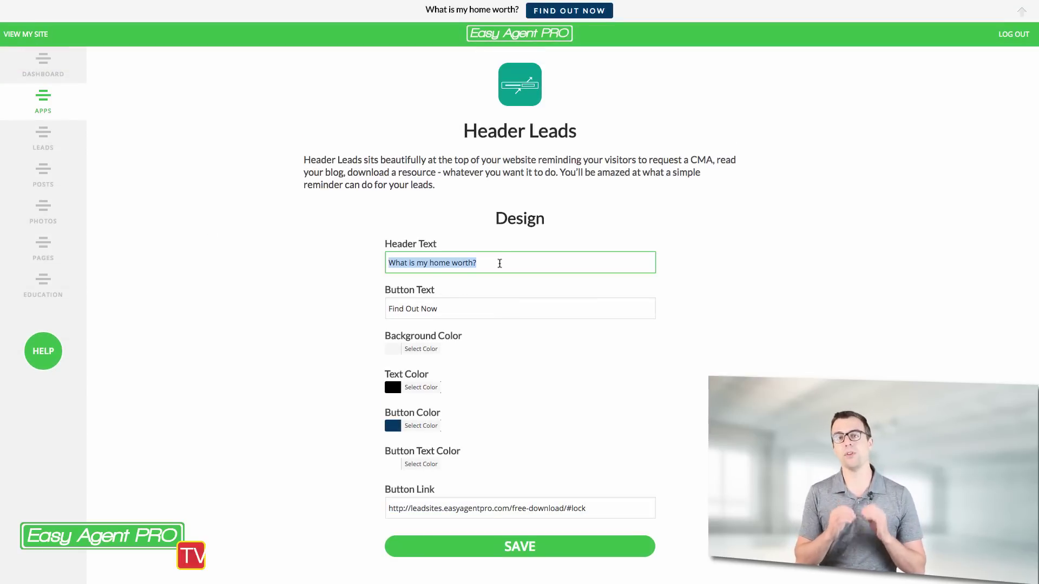
text(Get My Free)
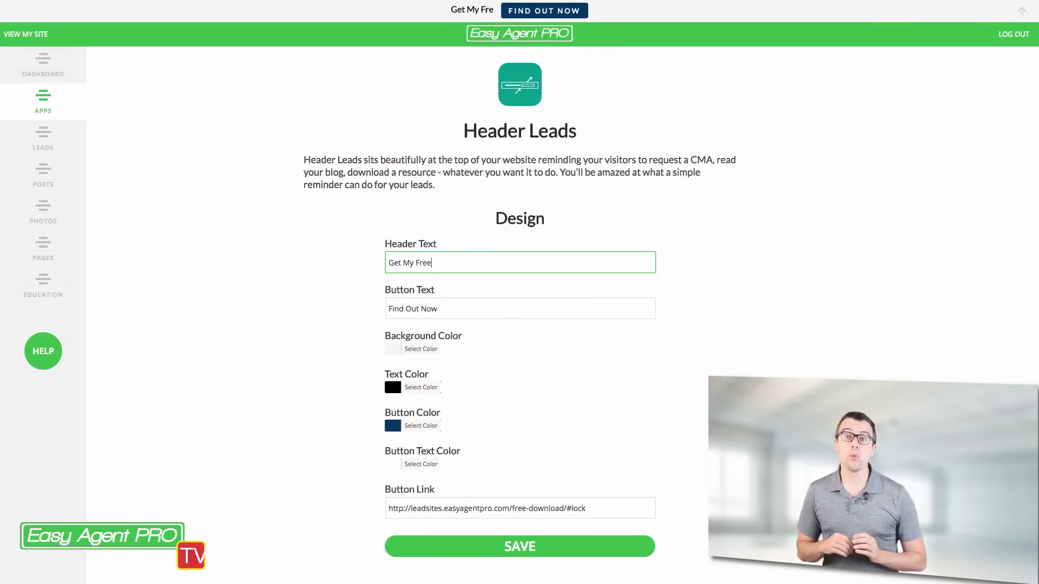
text( Repo)
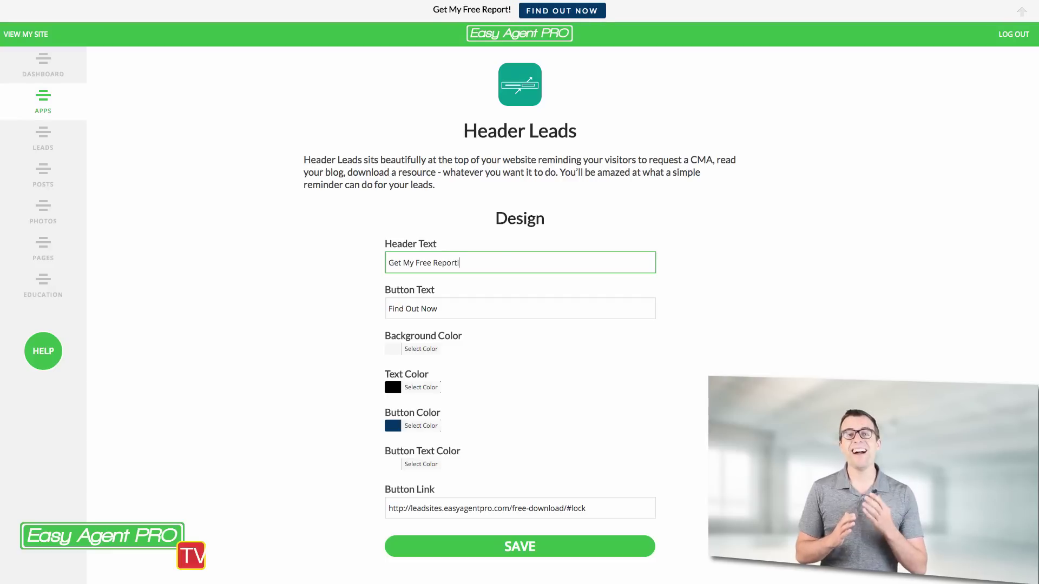
text(rt!)
click(314, 343)
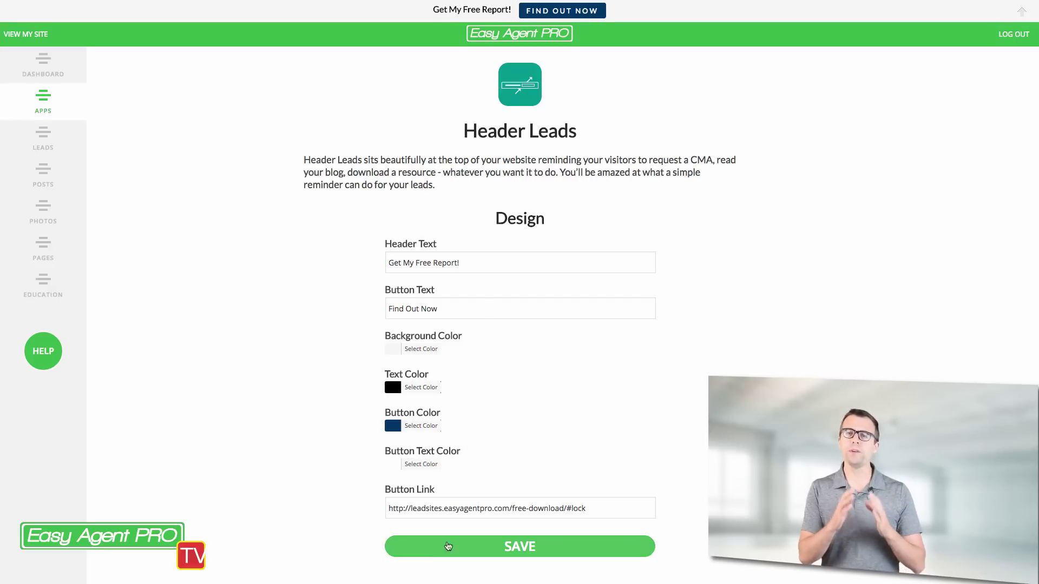